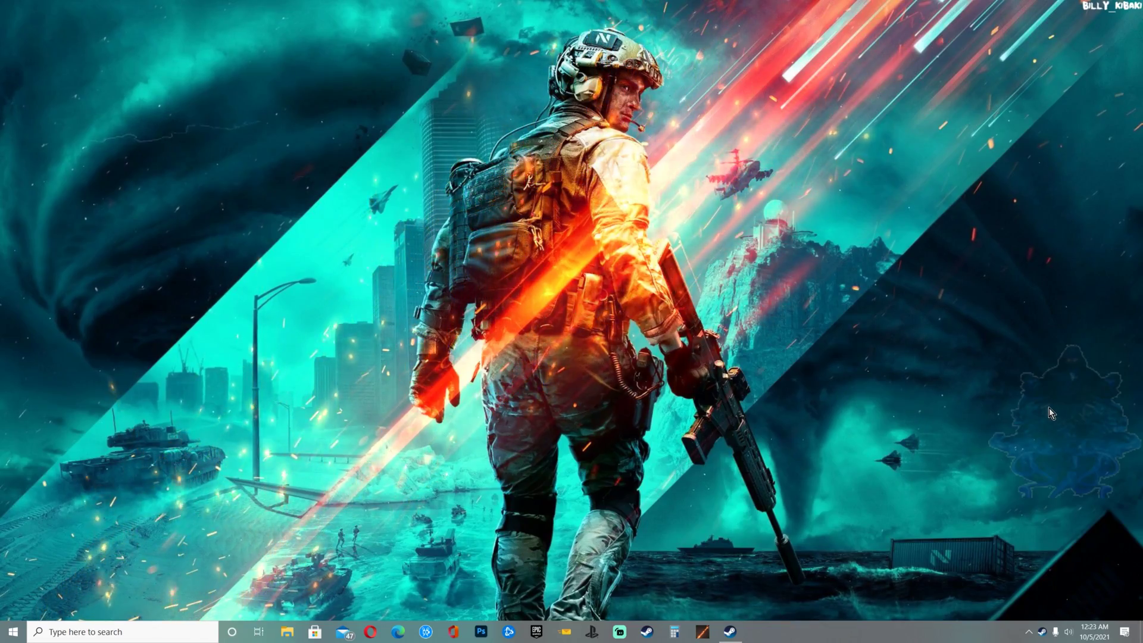
Refresh the Windows 10 desktop and launch Settings from the Start menu.
right_click(1051, 409)
click(1046, 445)
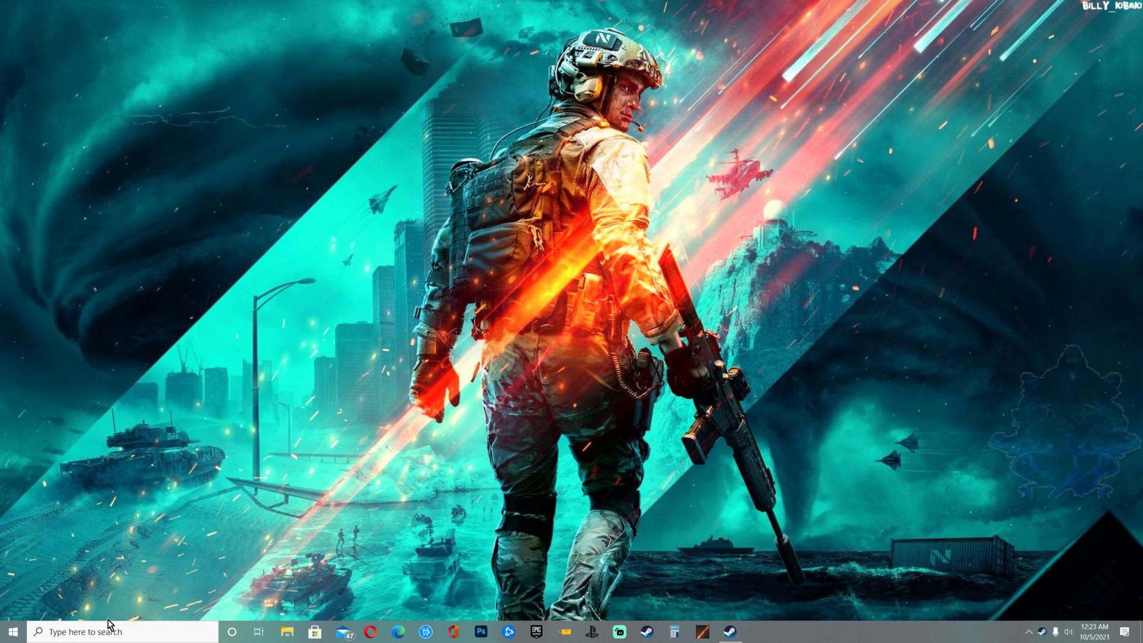
click(12, 635)
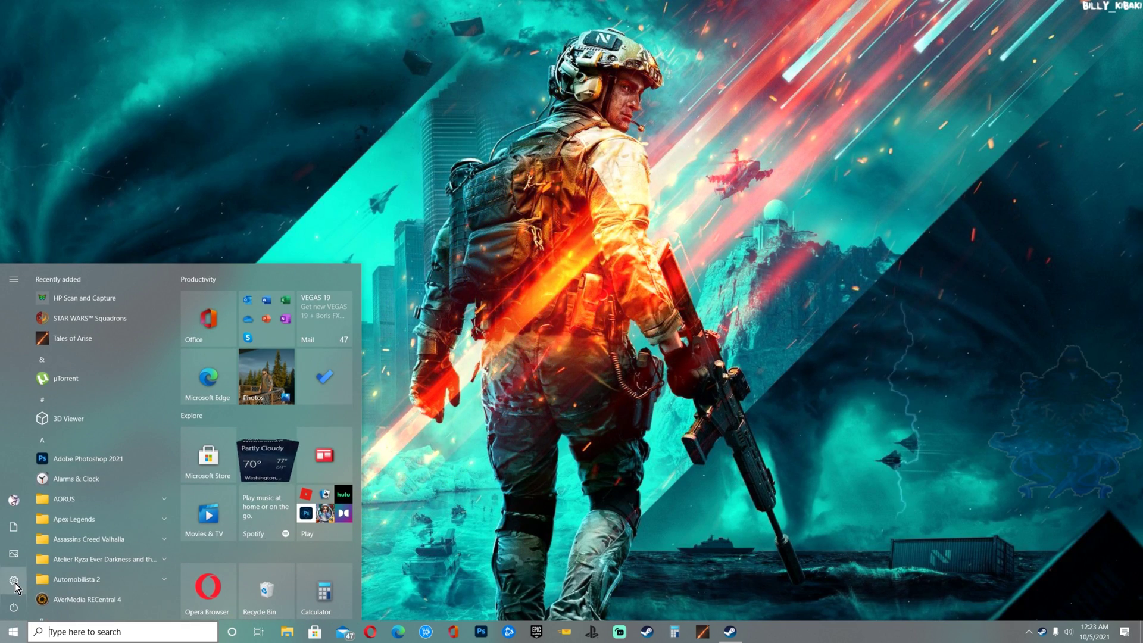
click(16, 583)
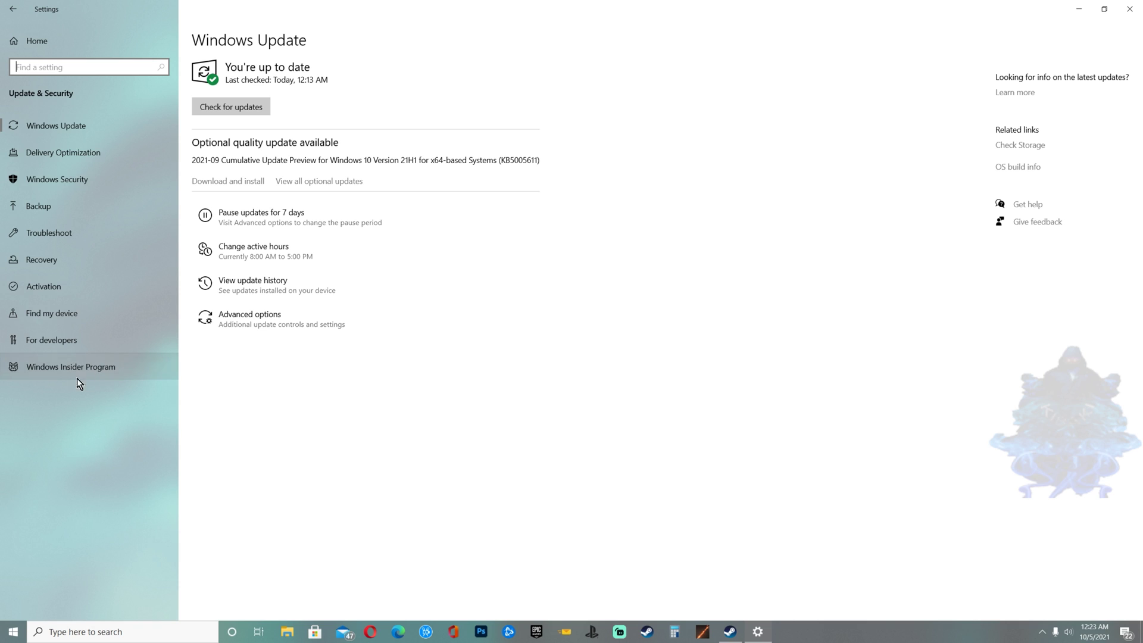
From the Windows Insider Program page, switch diagnostic data to Optional and return.
click(101, 370)
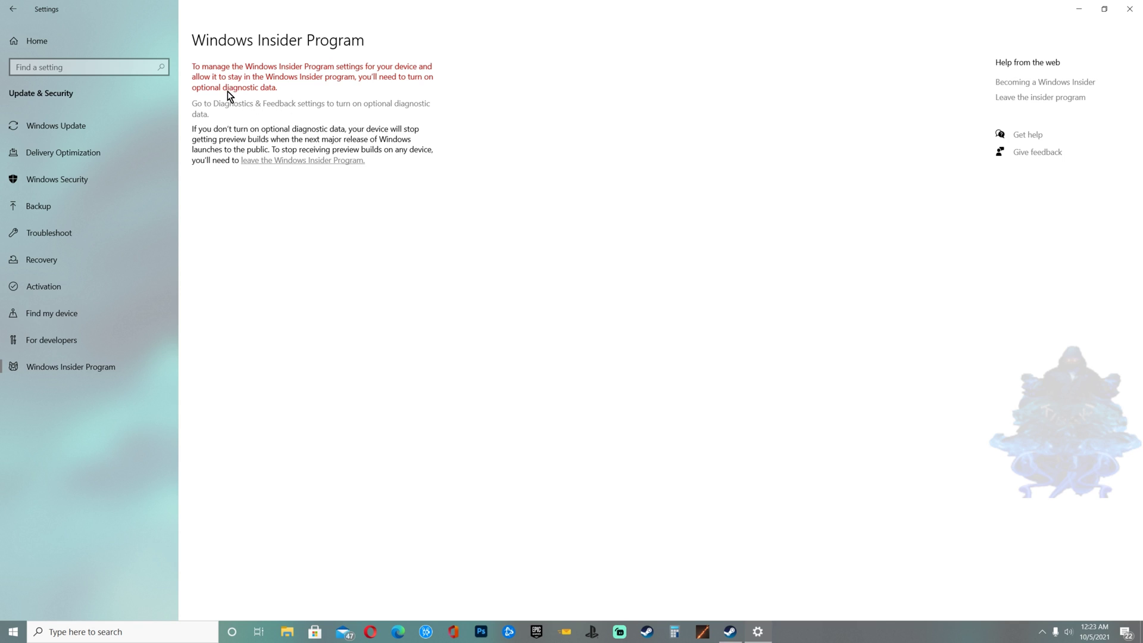
click(308, 115)
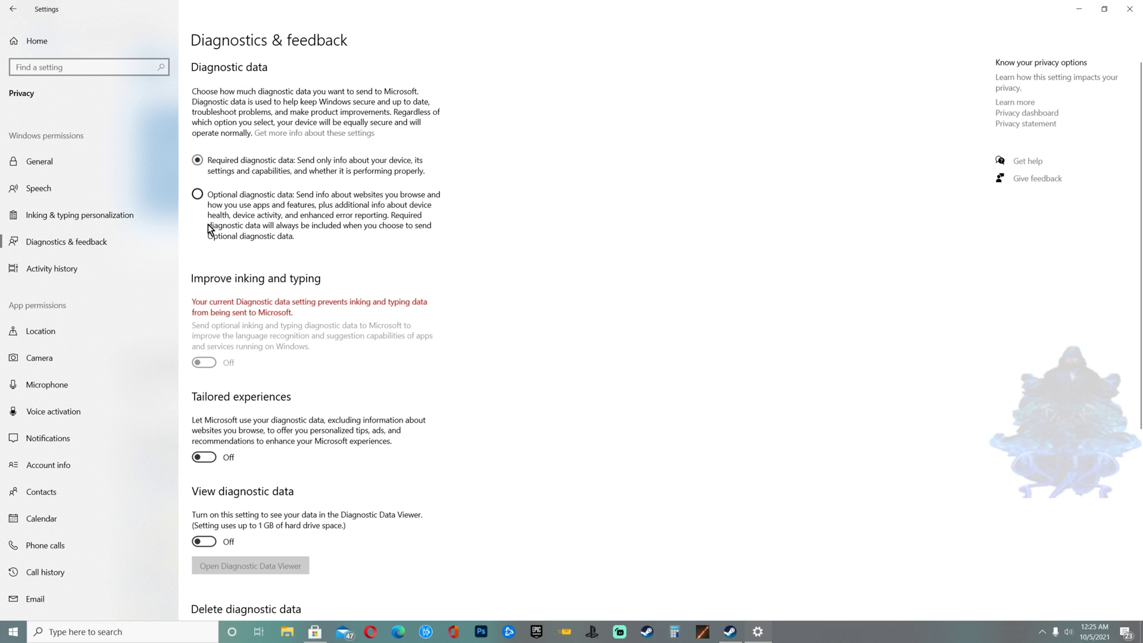
click(198, 195)
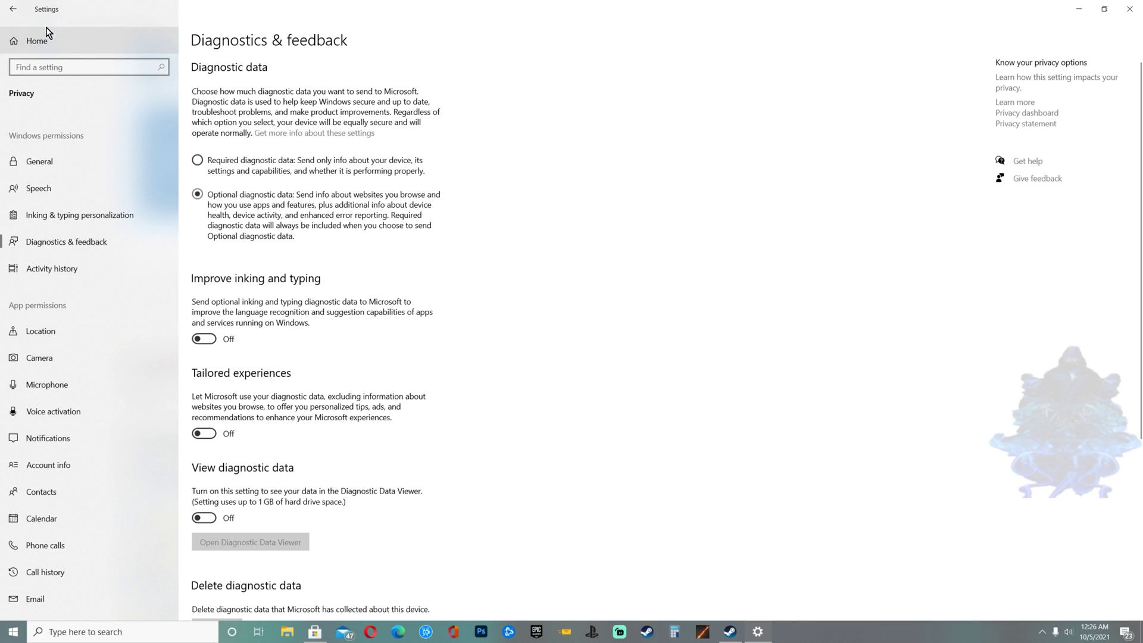
click(11, 10)
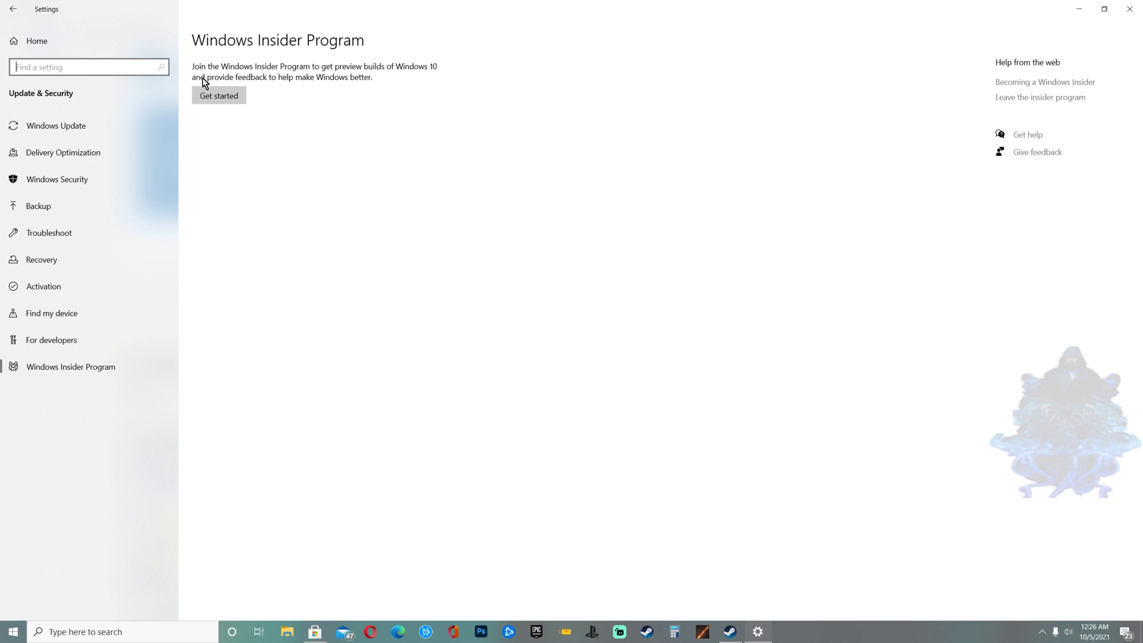
Get started, register and sign up as a Windows Insider, then accept and submit the agreement.
click(204, 94)
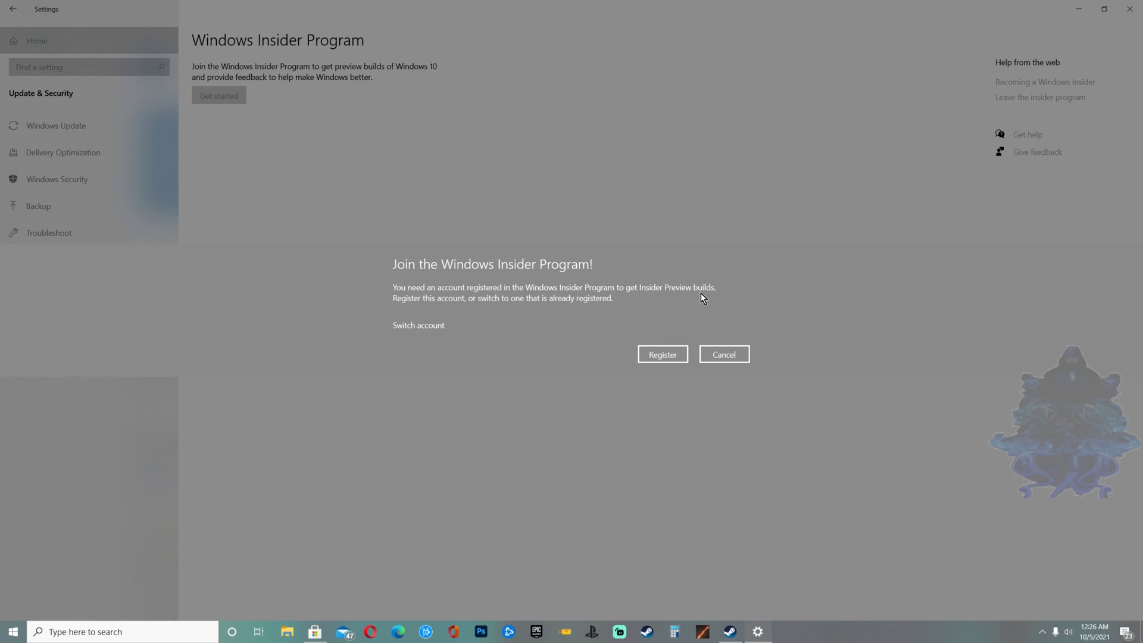
click(652, 354)
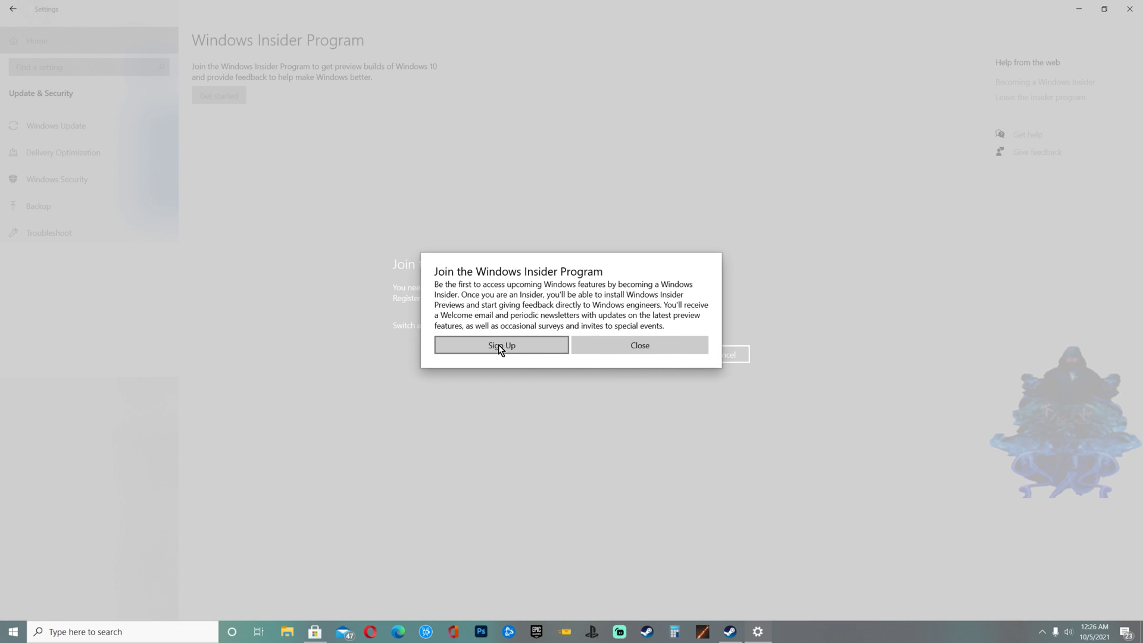
click(499, 345)
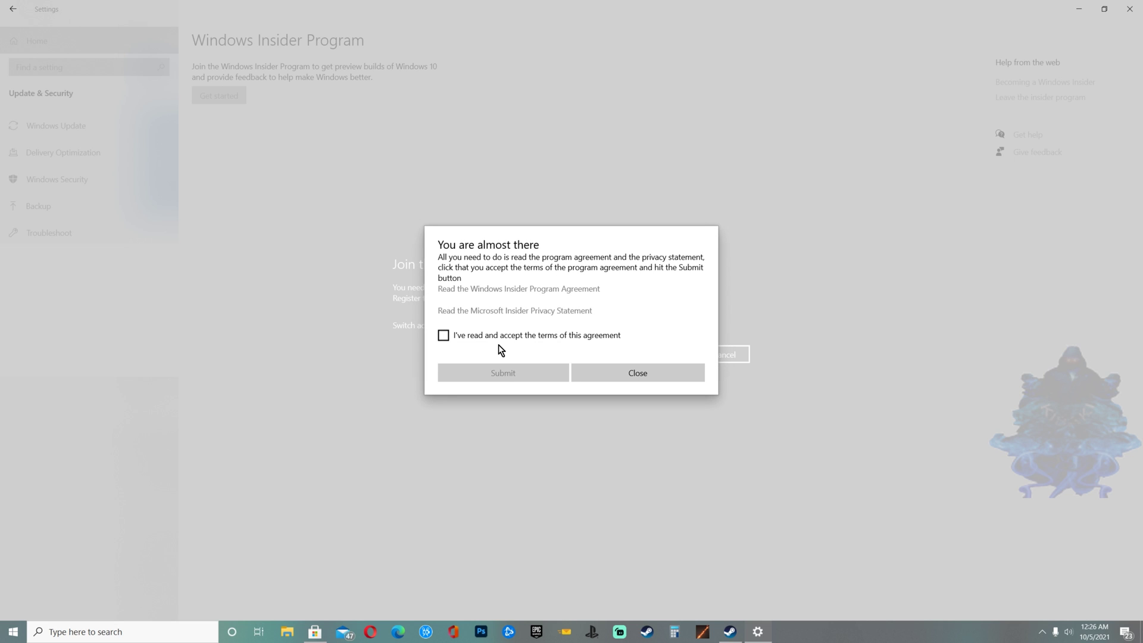
click(443, 335)
click(507, 375)
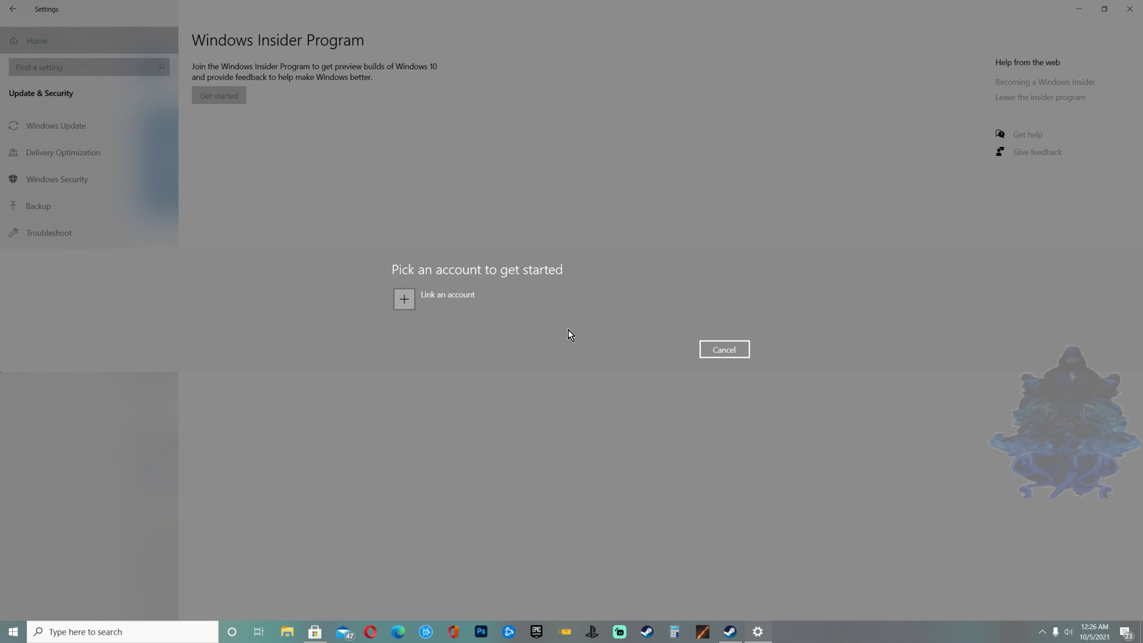
Link an account, choose Beta Channel (Recommended), and confirm the Insider agreement.
click(464, 303)
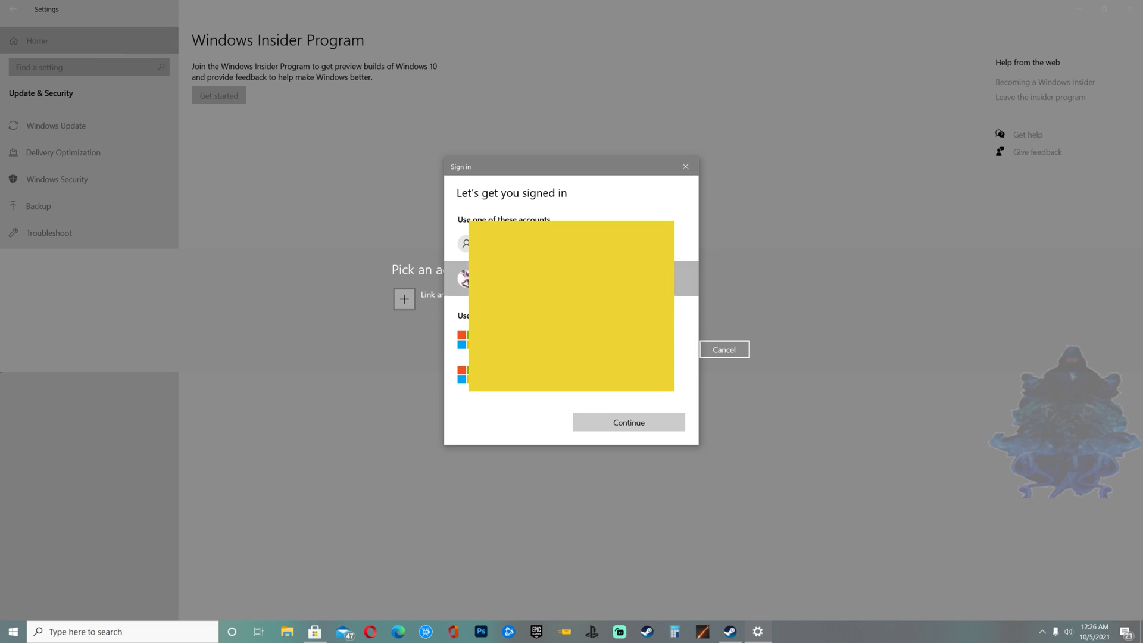
click(630, 423)
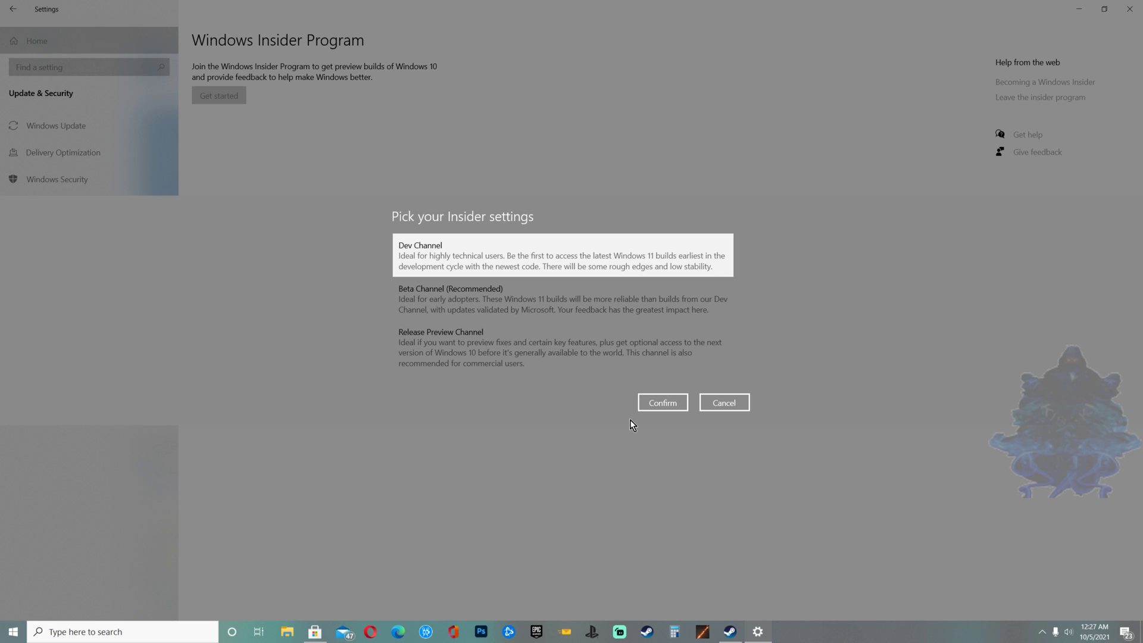
click(549, 312)
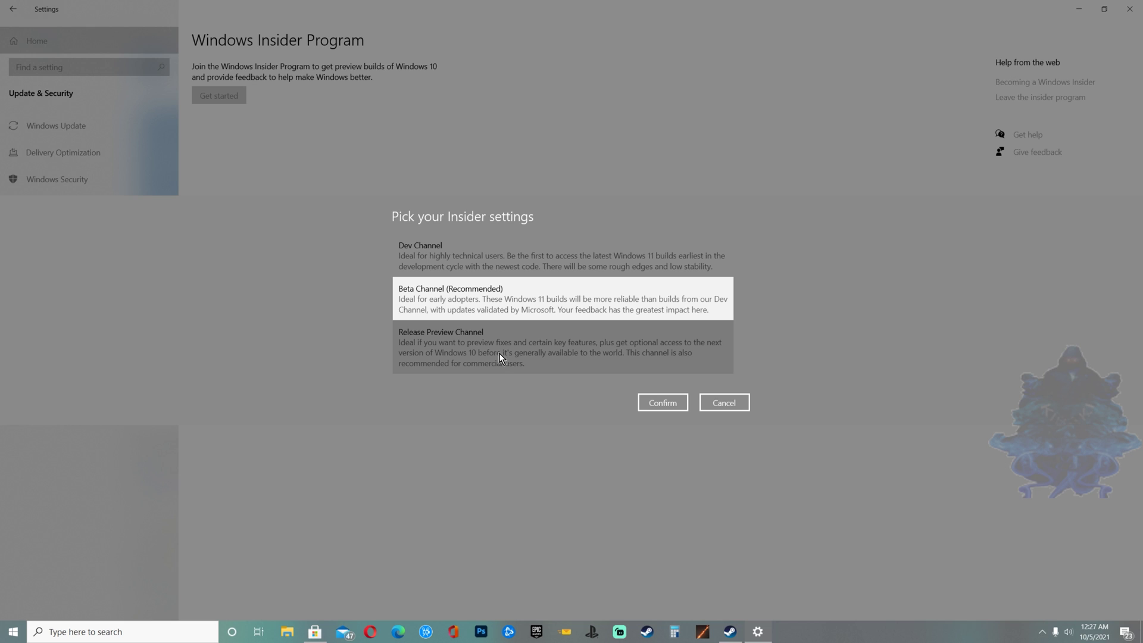
click(663, 404)
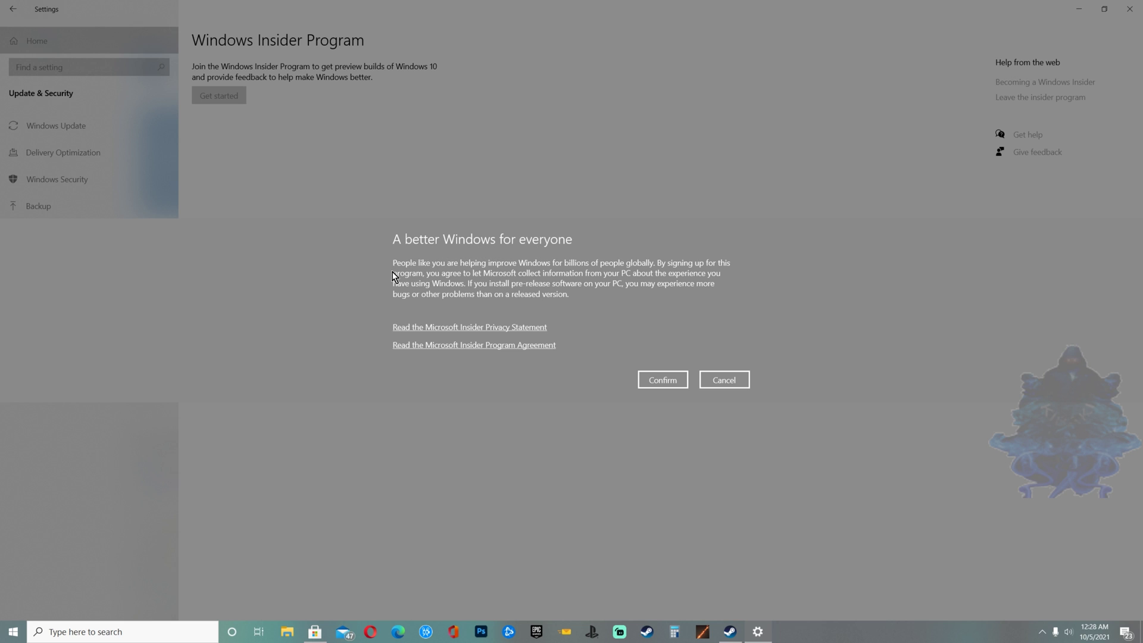
click(667, 384)
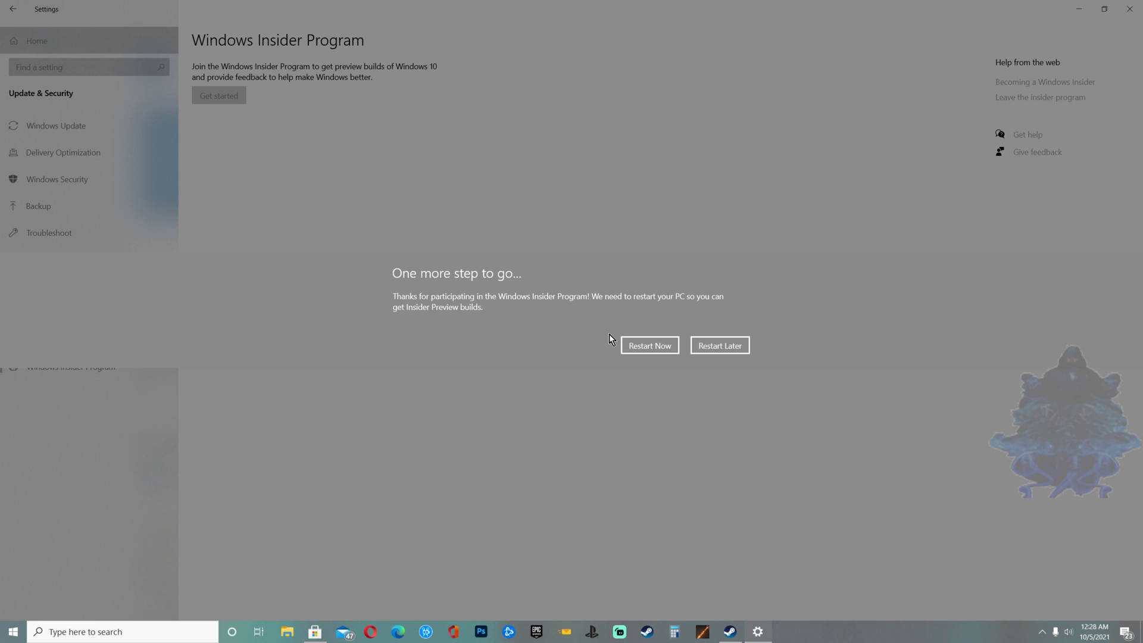
Restart now to install the Windows 11 Insider upgrade, then refresh the new desktop.
click(644, 348)
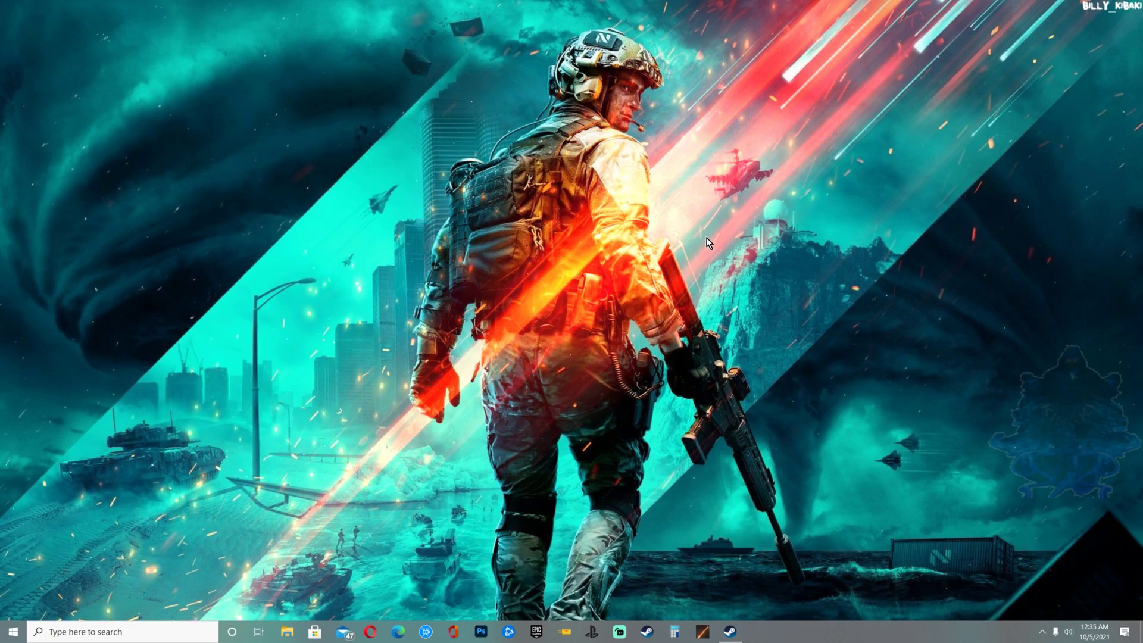
right_click(676, 243)
click(692, 278)
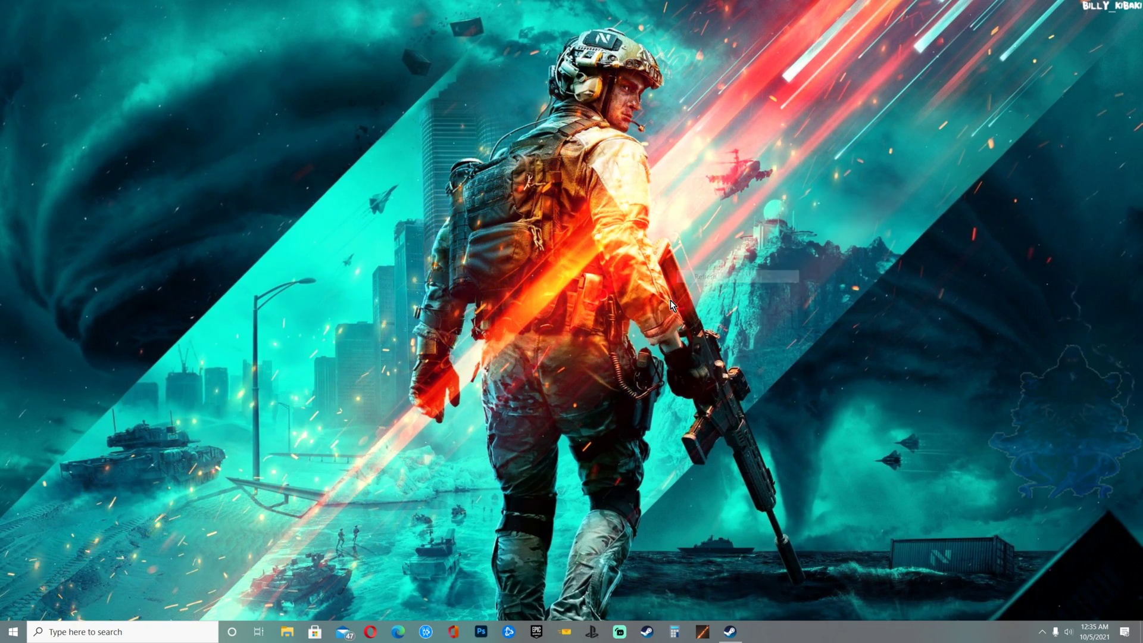
Open Update & Security in Settings and review the optional updates.
click(9, 634)
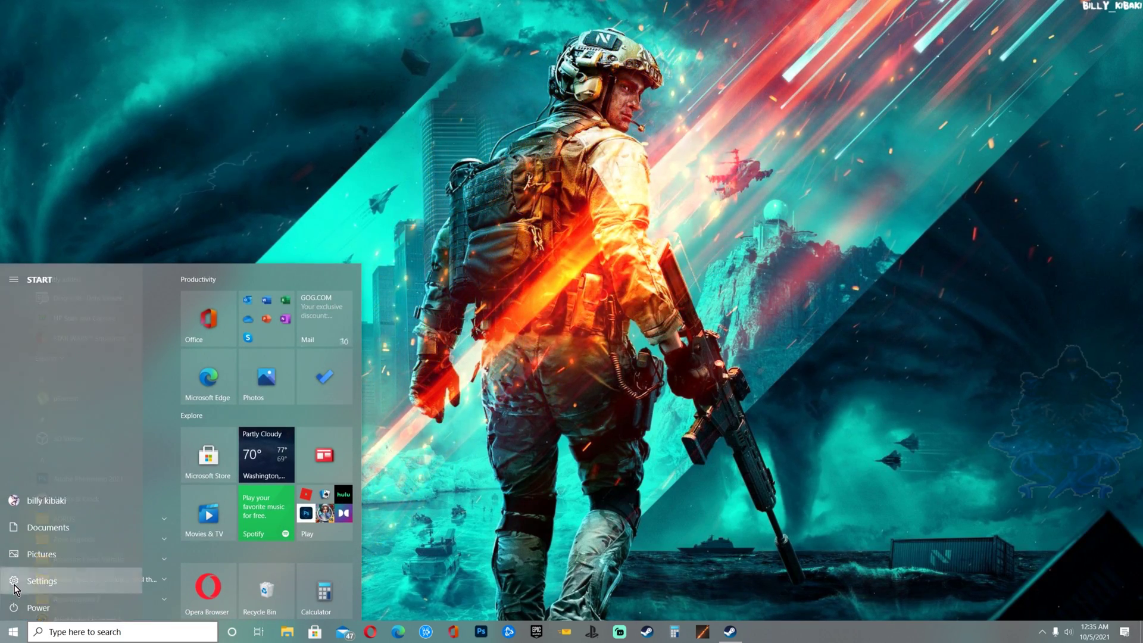
click(13, 580)
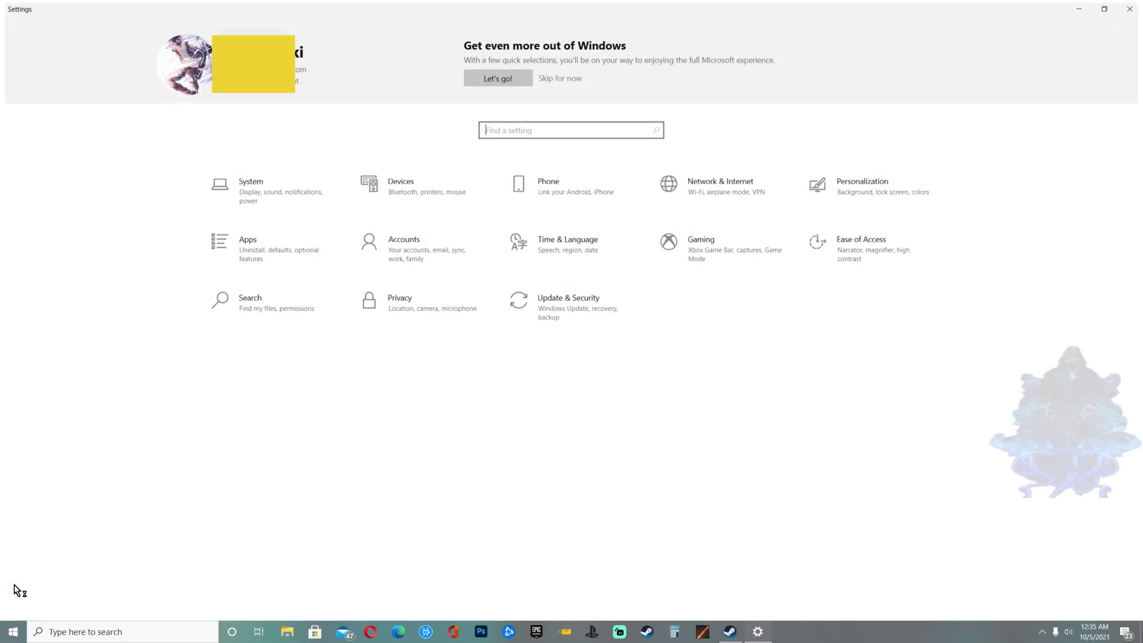
click(556, 308)
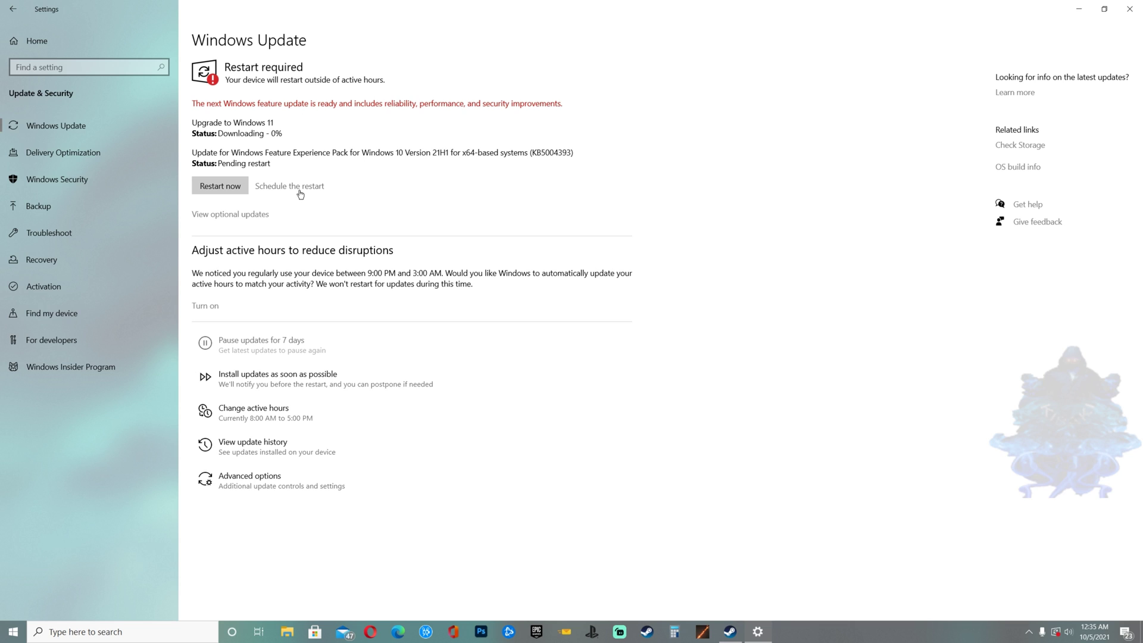
click(260, 215)
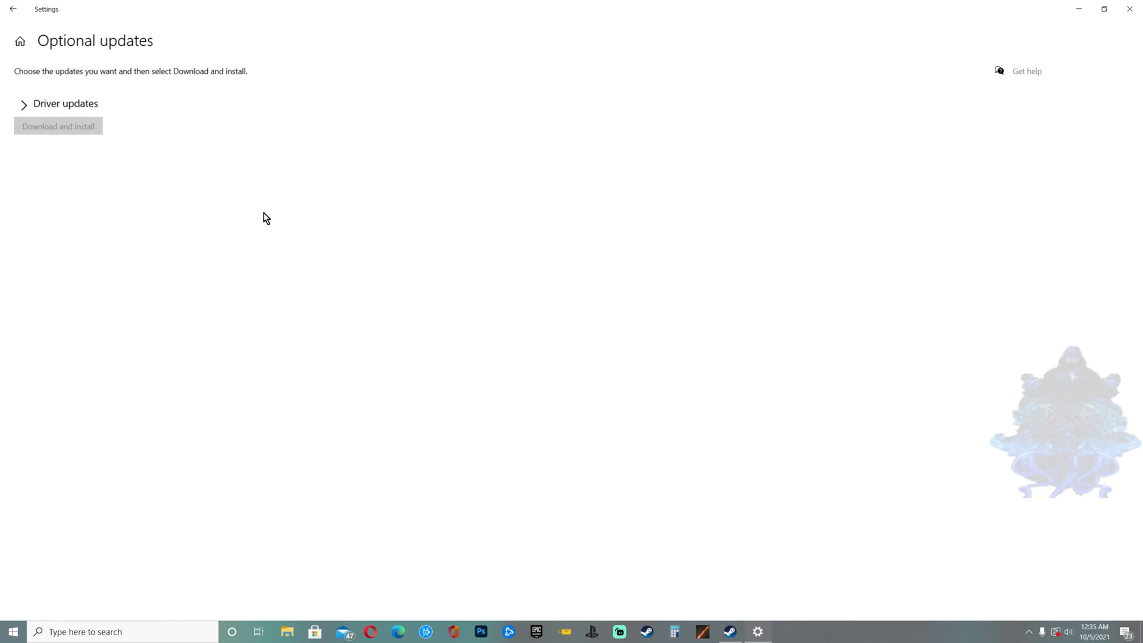
click(13, 9)
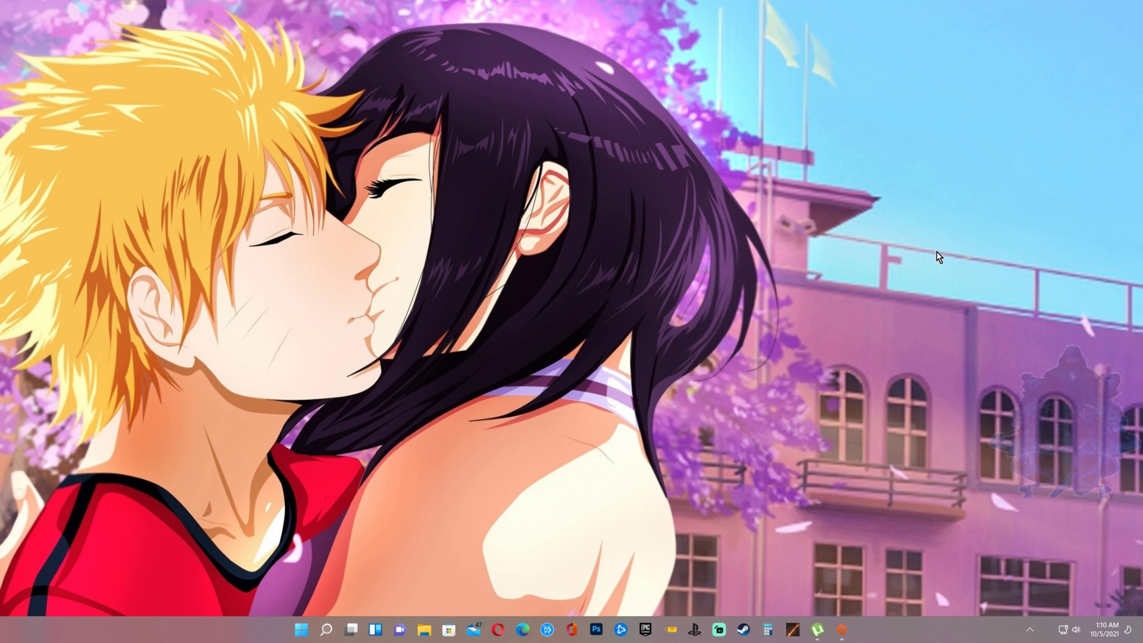
Refresh the desktop and open the System > About page in Settings.
right_click(835, 287)
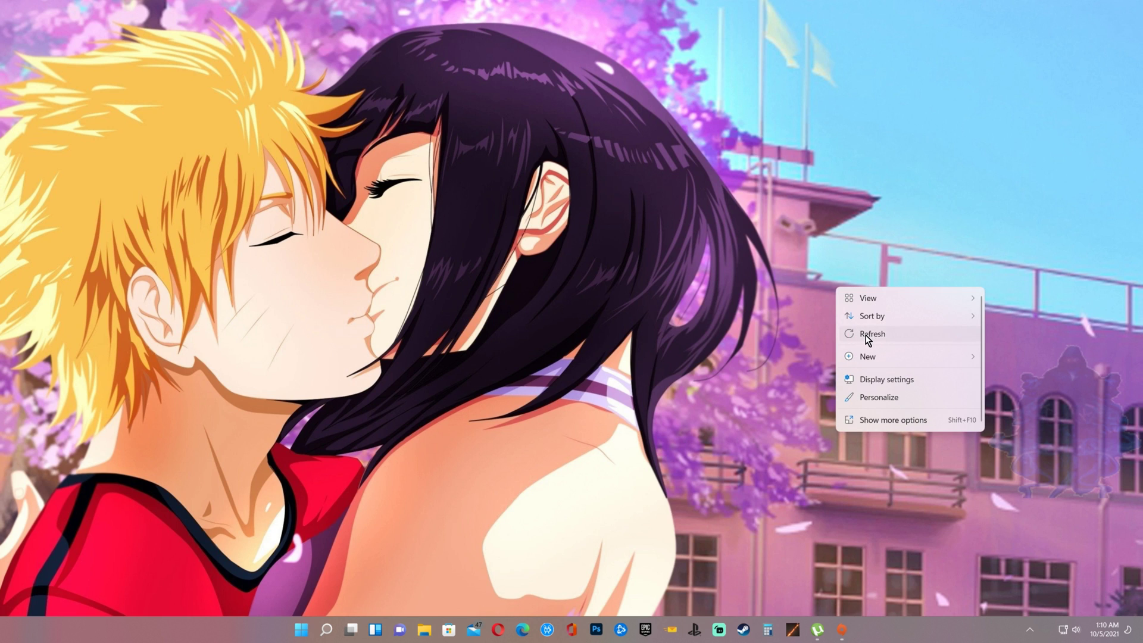
click(865, 336)
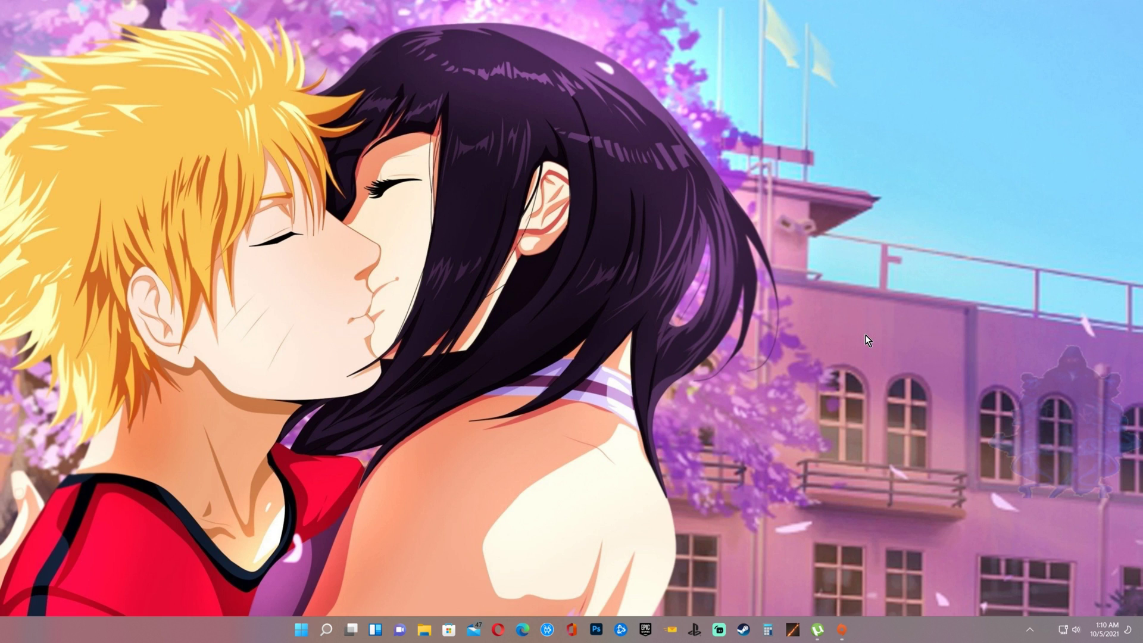
click(301, 630)
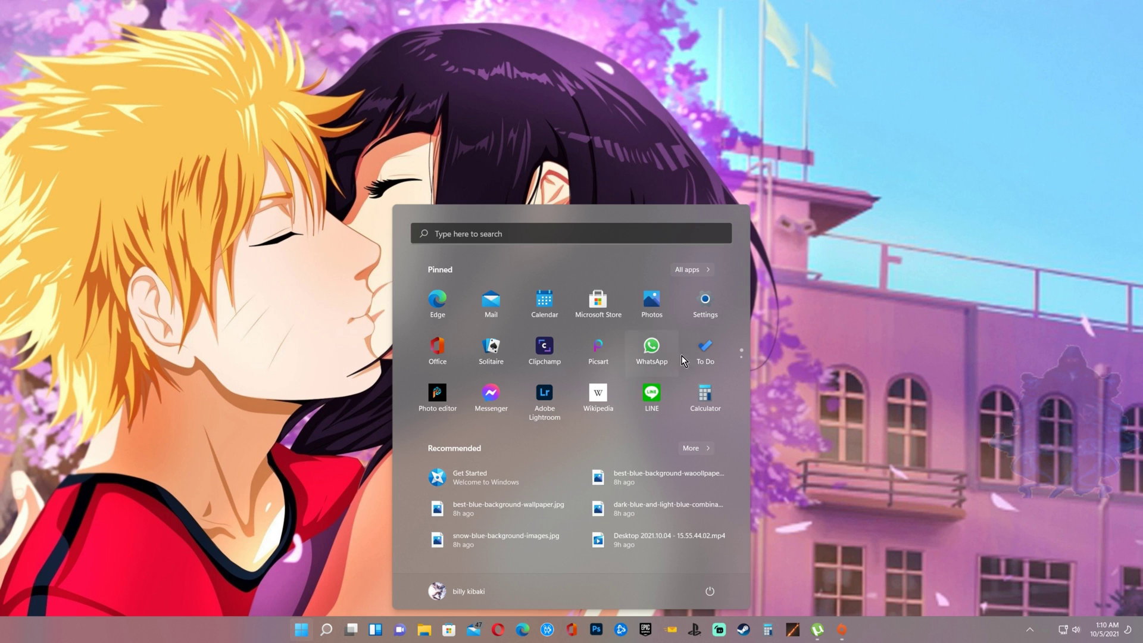
click(705, 300)
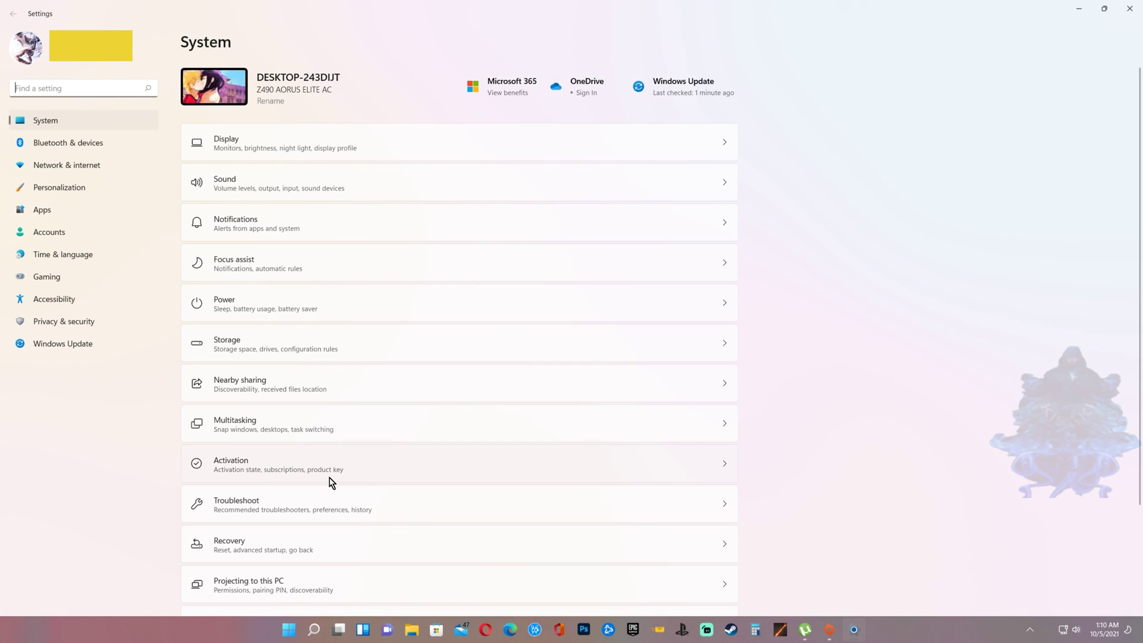
scroll(331, 482, down, 3)
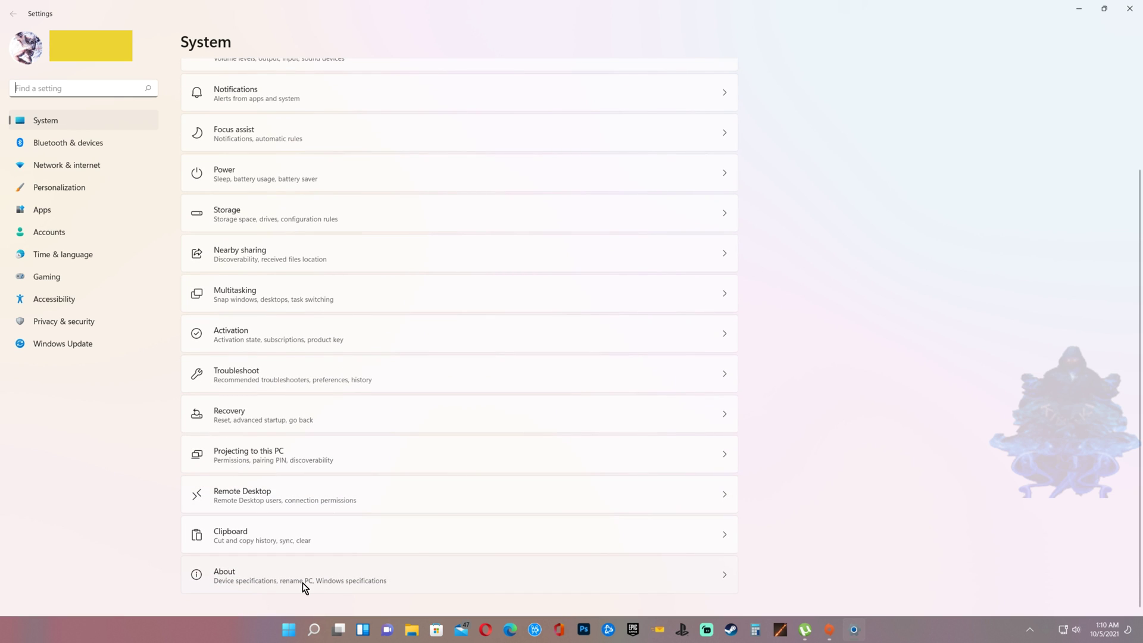
click(306, 588)
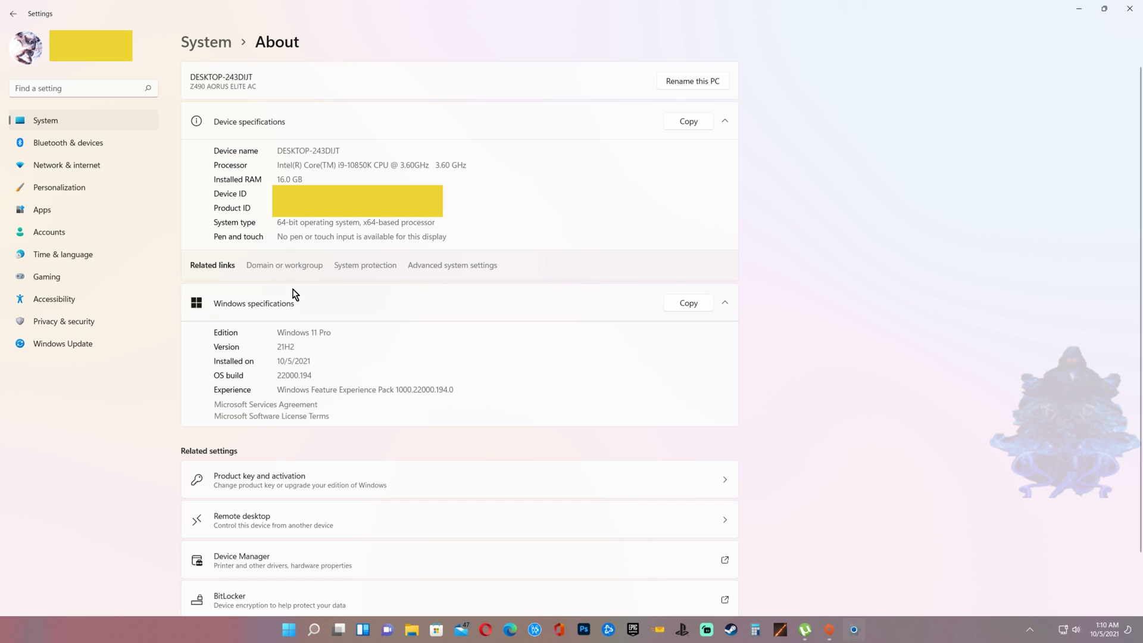
Highlight the Windows 11 Pro edition and the 10/5/2021 installed-on date.
drag(277, 337, 340, 340)
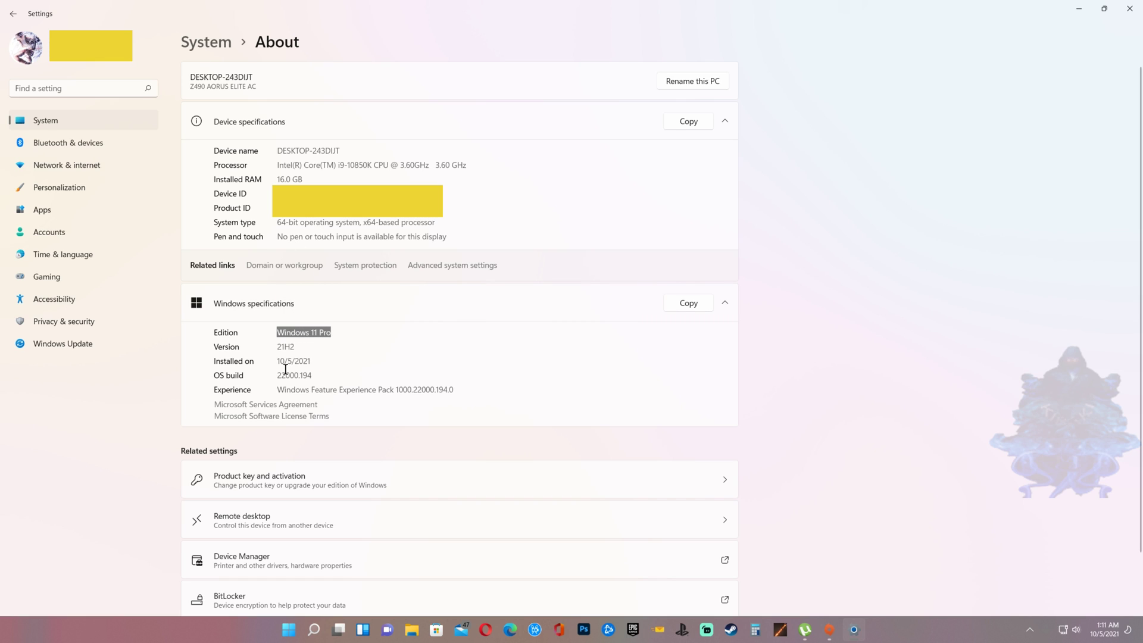
drag(278, 366, 312, 367)
drag(297, 368, 321, 367)
click(322, 367)
Review the Defender and .NET Framework updates on Windows Update and download all three.
click(78, 349)
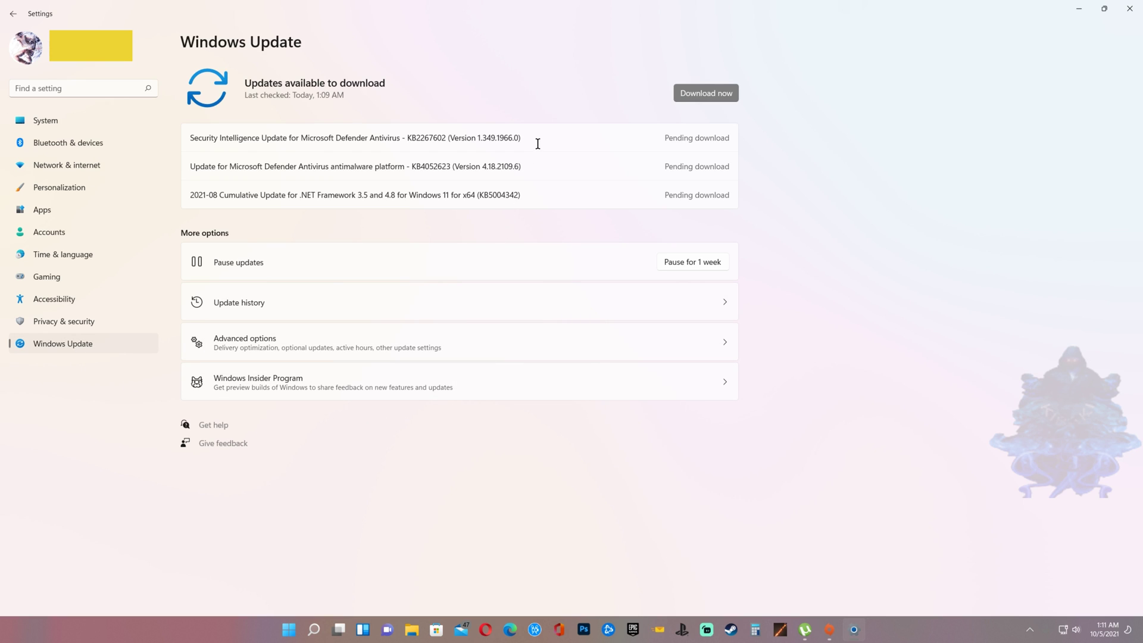
drag(208, 143, 328, 203)
drag(249, 195, 376, 224)
click(398, 235)
click(712, 97)
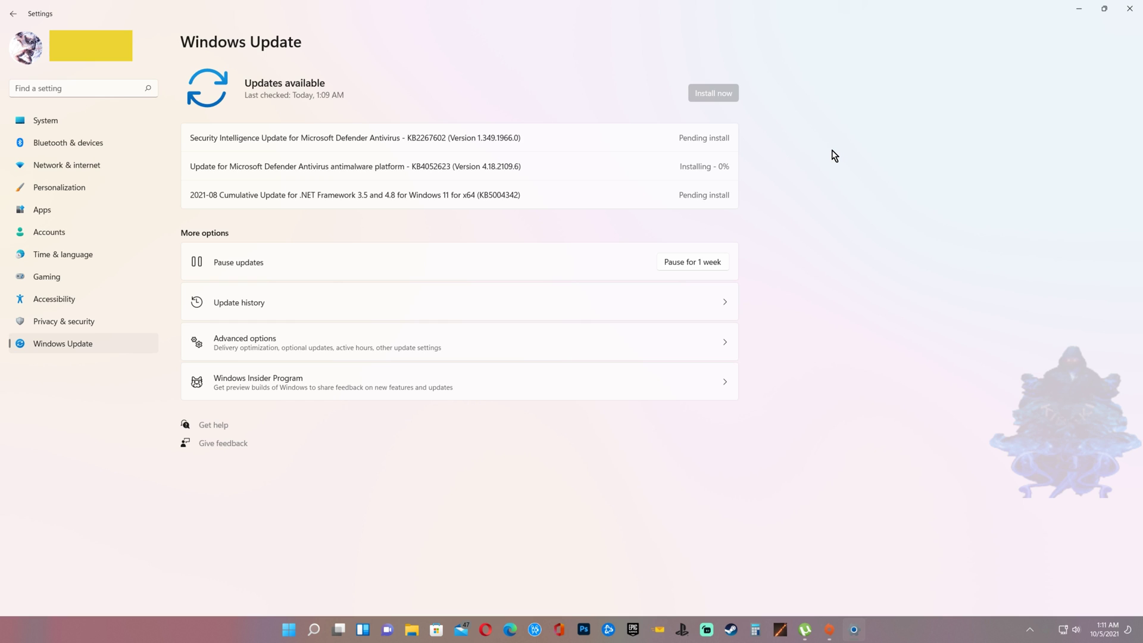
Minimize Settings, refresh the desktop, and bring up the Start menu's pinned apps.
click(1080, 10)
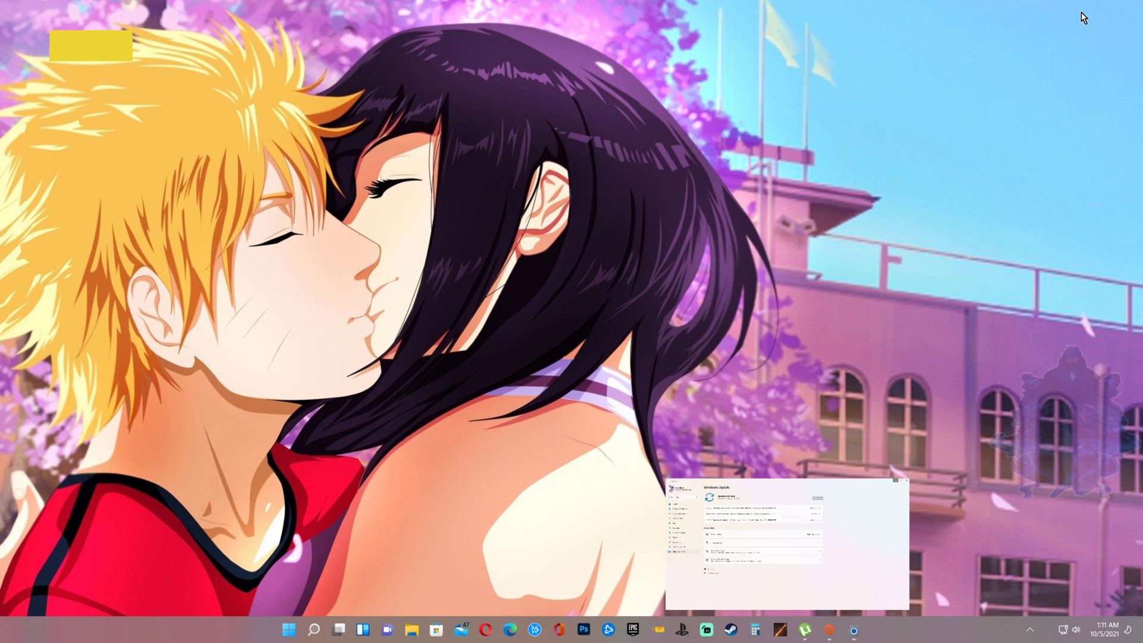
right_click(677, 444)
click(694, 482)
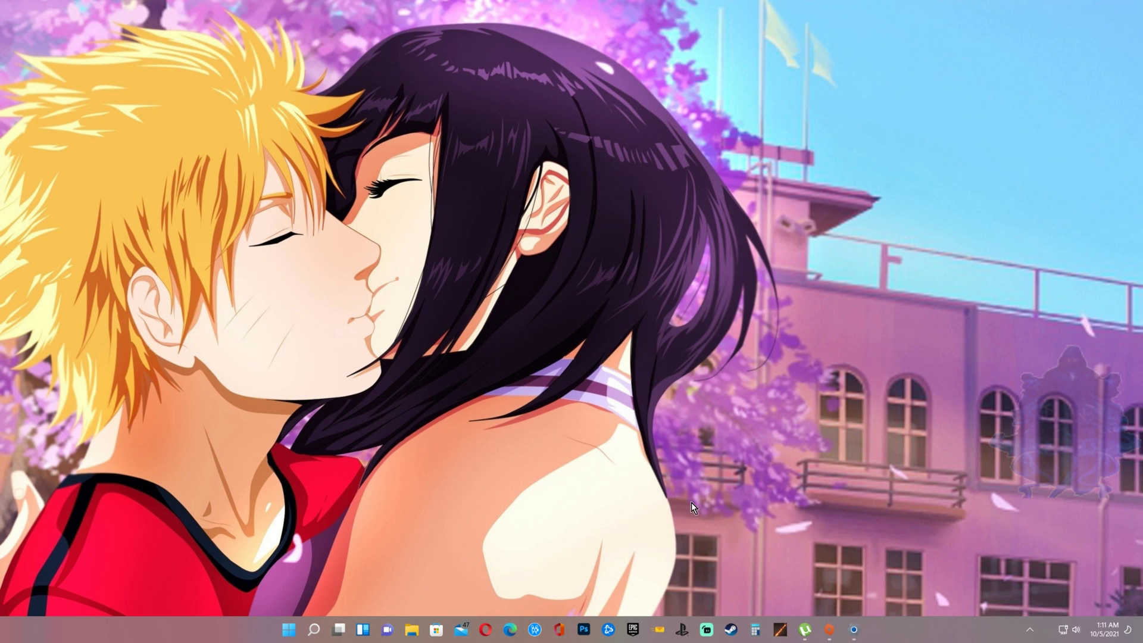
click(289, 630)
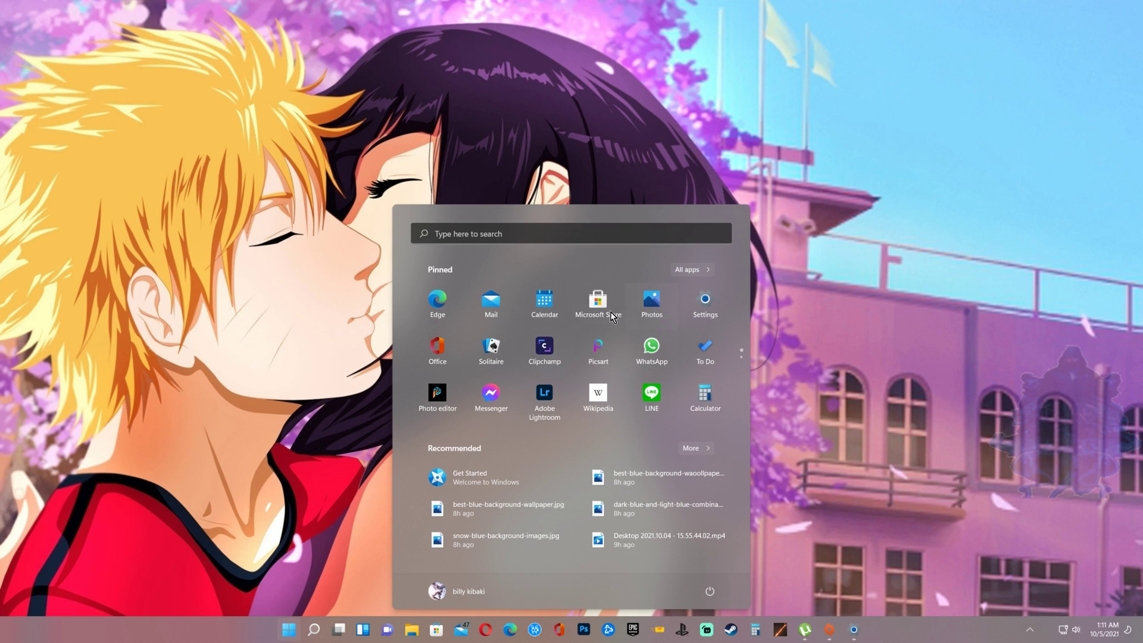